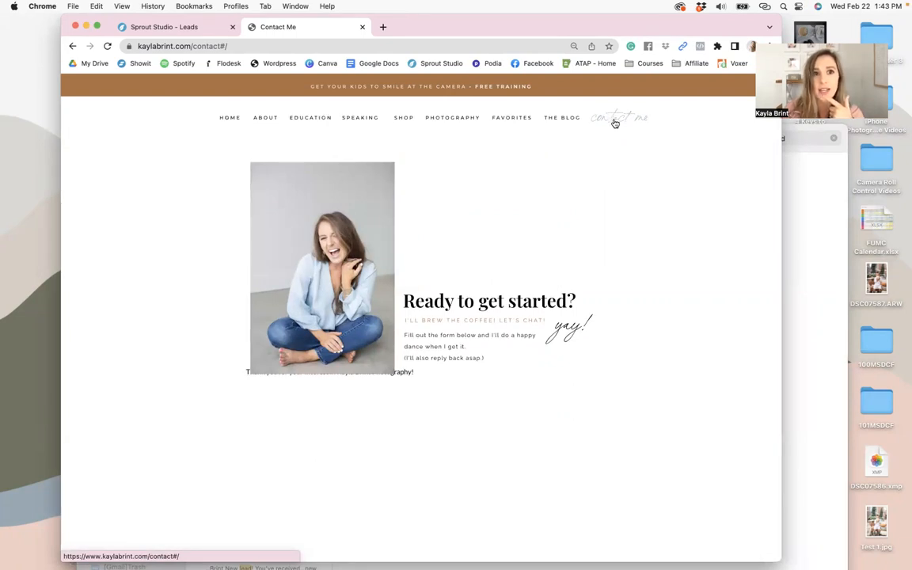
- Open the website's contact page and review the inquiry form's fields through to the submit area
left_click(604, 121)
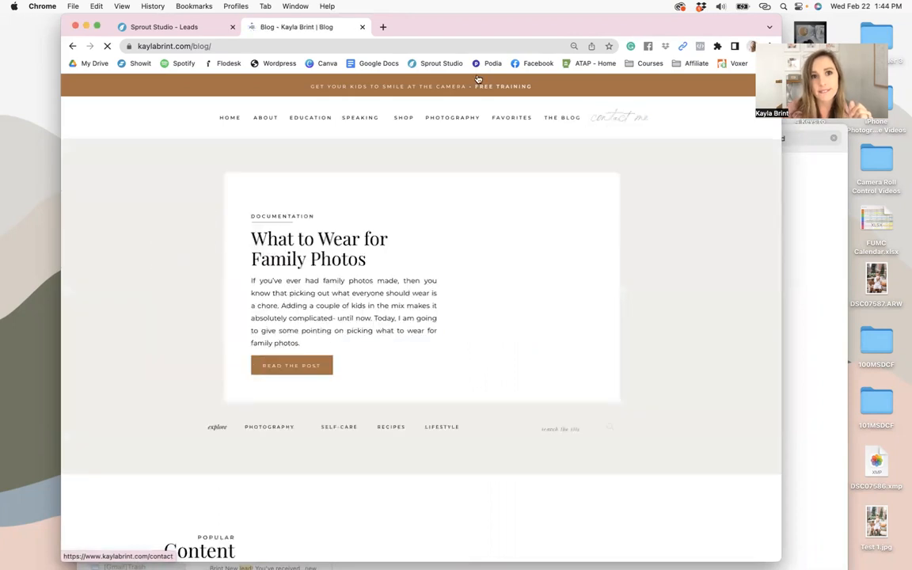
left_click(613, 118)
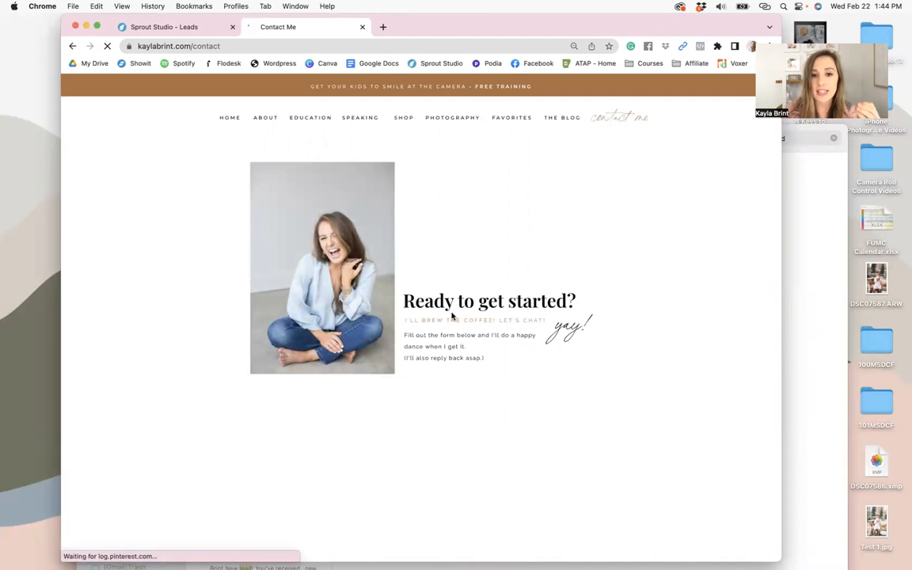
scroll(452, 316, "down", 2)
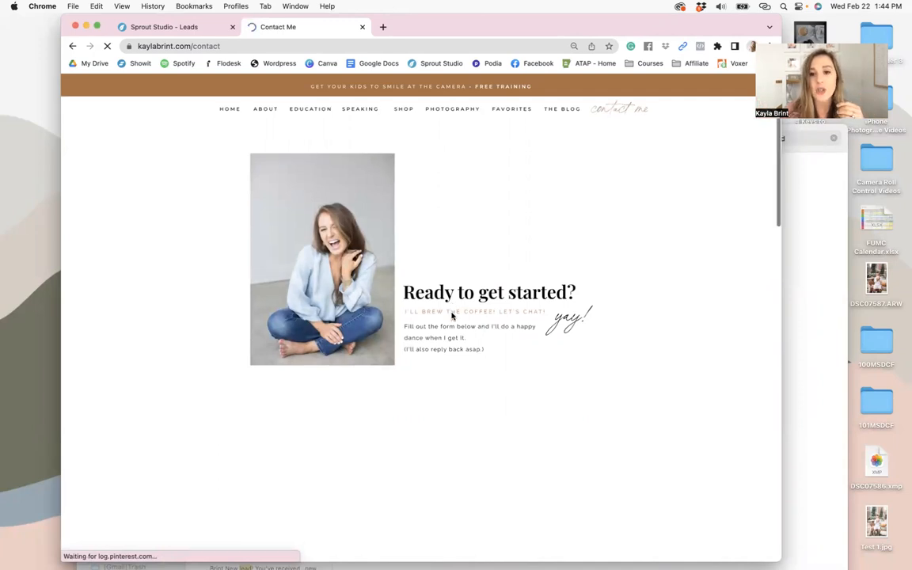
scroll(452, 316, "down", 2)
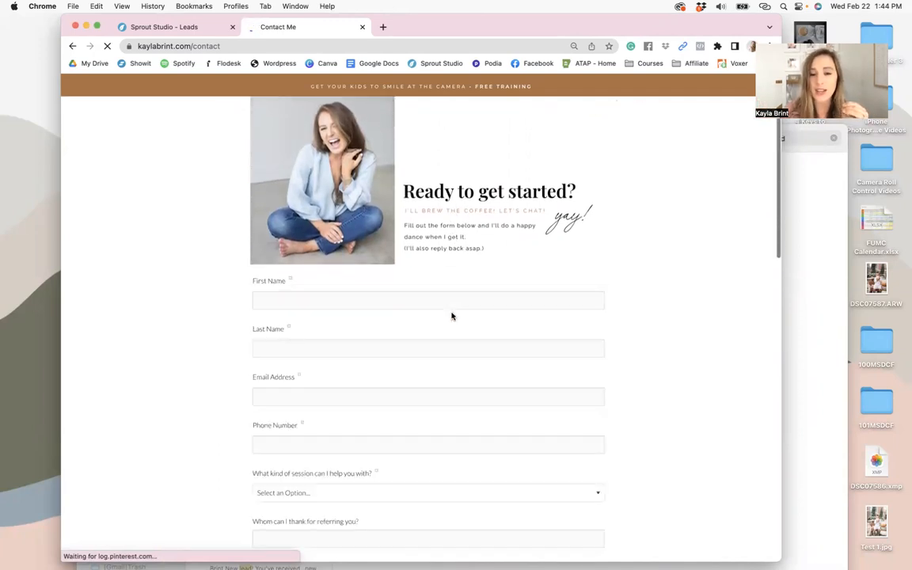
scroll(452, 316, "down", 3)
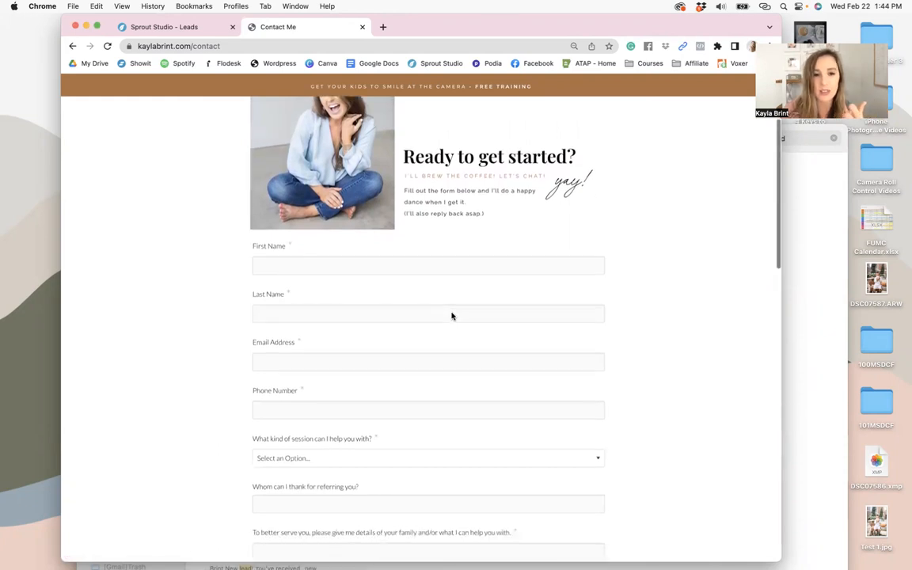
scroll(389, 450, "down", 4)
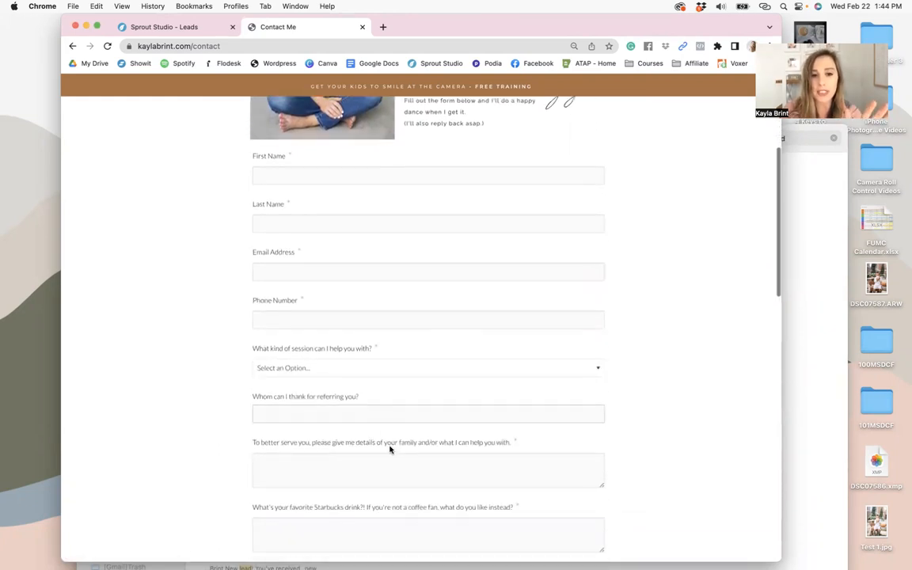
scroll(384, 207, "down", 3)
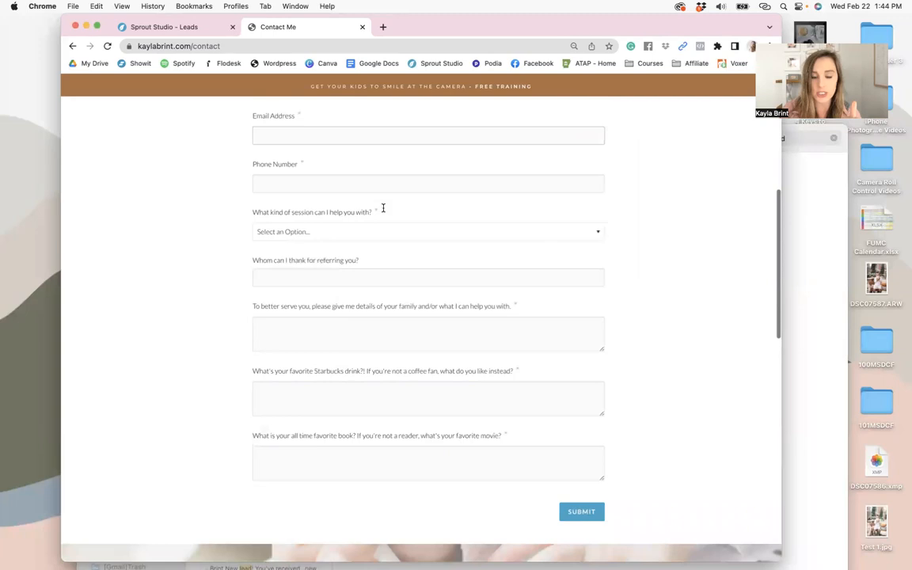
scroll(383, 207, "up", 6)
scroll(383, 207, "down", 2)
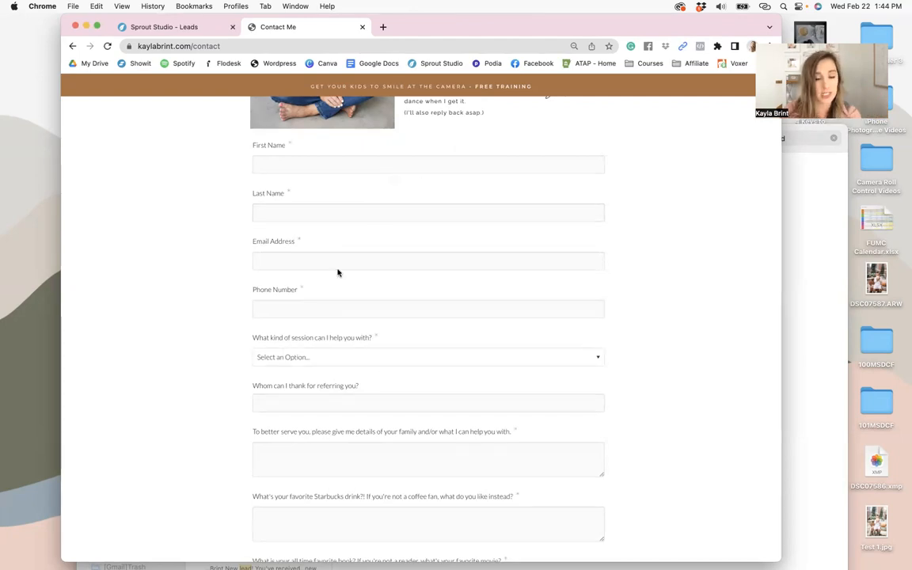
scroll(352, 249, "down", 3)
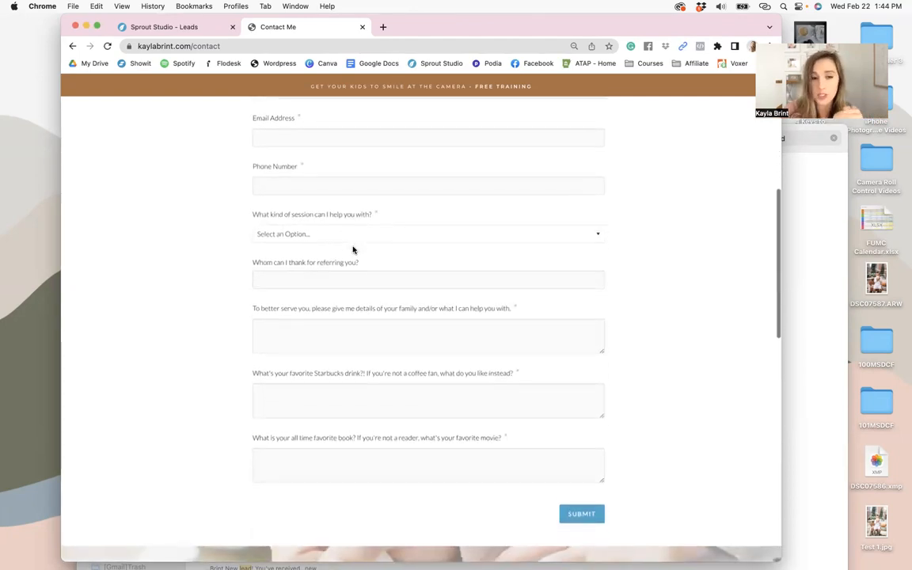
scroll(352, 250, "up", 3)
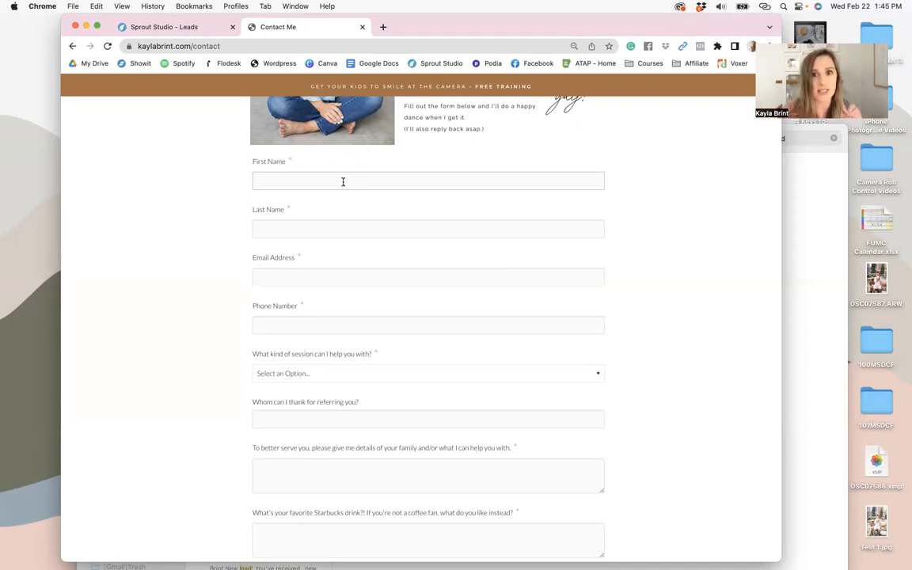
- Enter "testing" as the first name and autofill the last name, email address and phone number with the saved contact details
left_click(342, 181)
type("Testing")
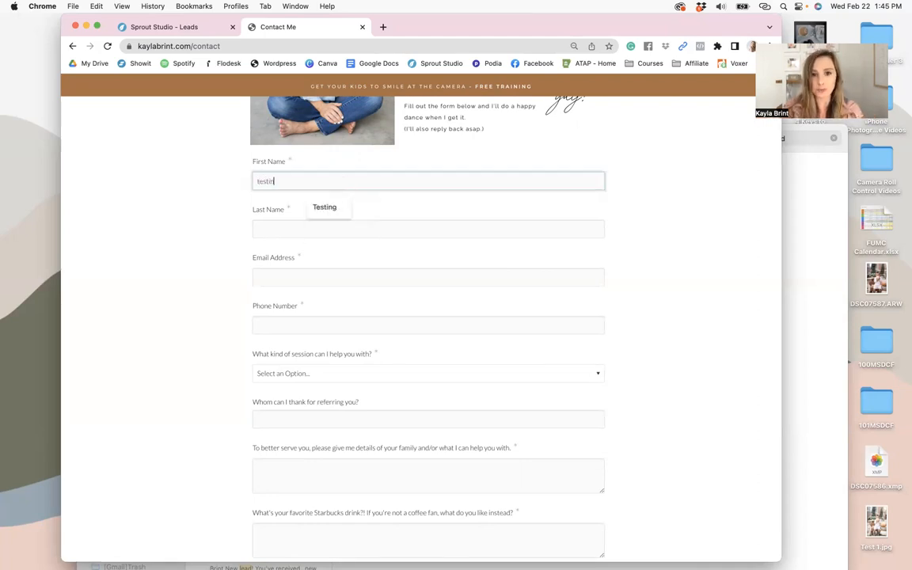
left_click(325, 228)
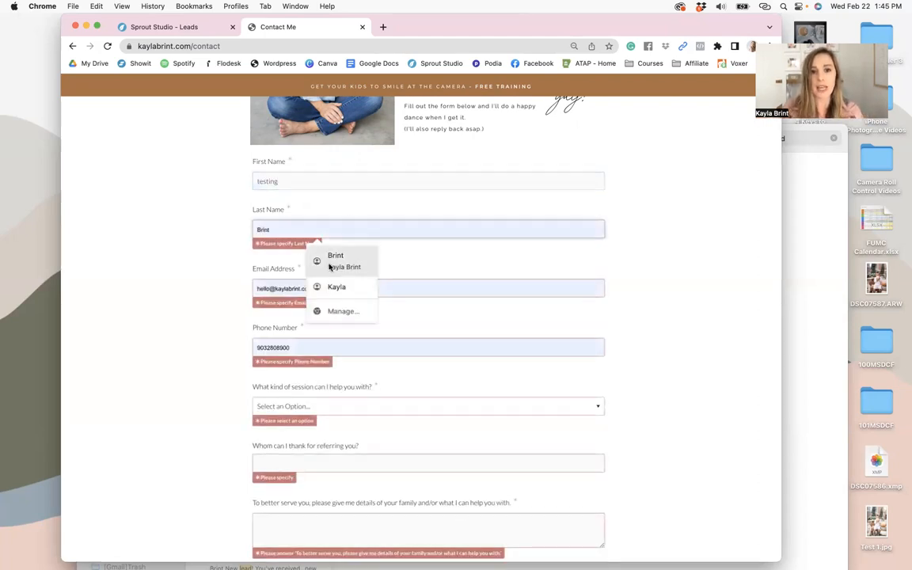
left_click(331, 264)
- Choose Newborn as the kind of session and set the due date to Feb 10, 2023
scroll(323, 345, "down", 2)
left_click(321, 289)
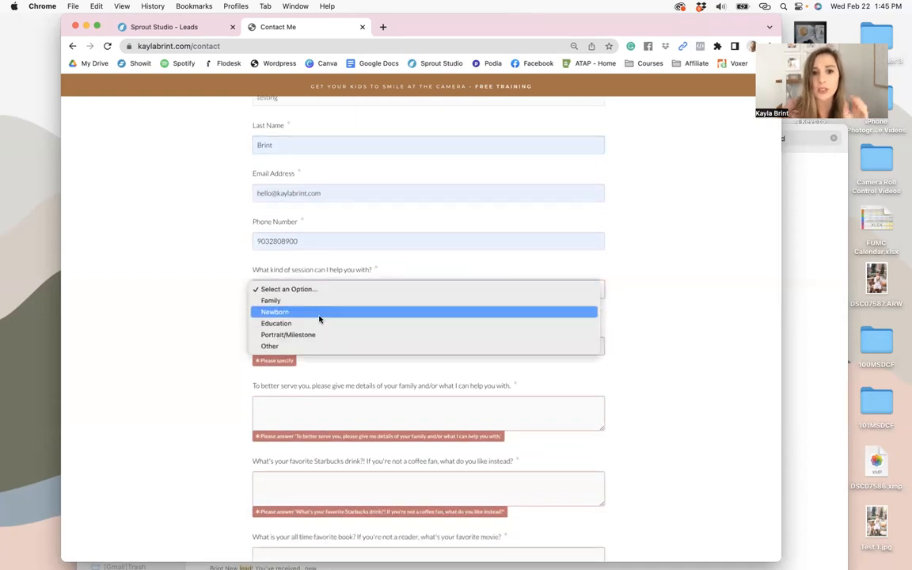
left_click(318, 309)
left_click(407, 387)
left_click(399, 339)
left_click(343, 401)
- Answer the referral, family details, favorite drink and favorite book questions with "sdf" and submit the inquiry form
left_click(409, 381)
type("sdf")
left_click(379, 442)
type("sdf")
scroll(380, 438, "down", 5)
left_click(372, 135)
type("sdf")
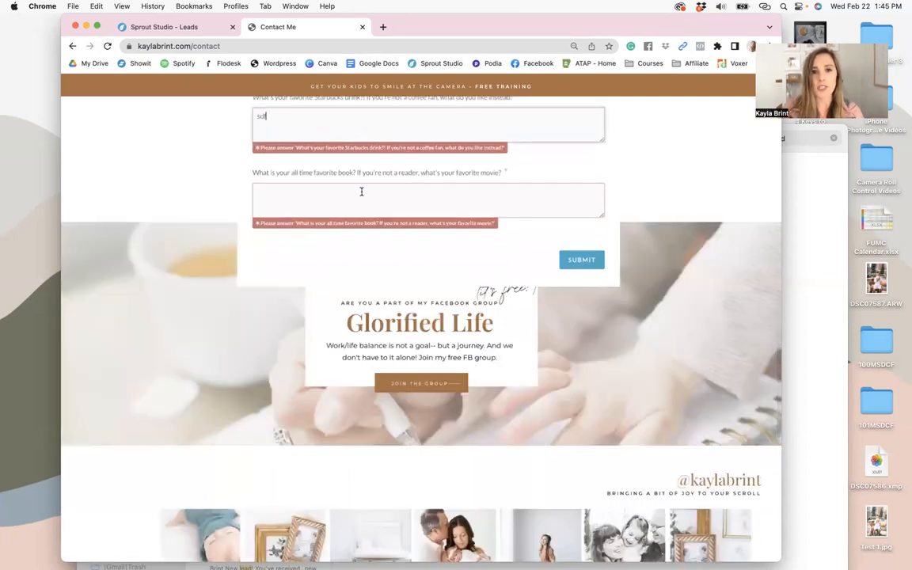
left_click(363, 190)
type("sdf")
left_click(584, 253)
left_click(586, 242)
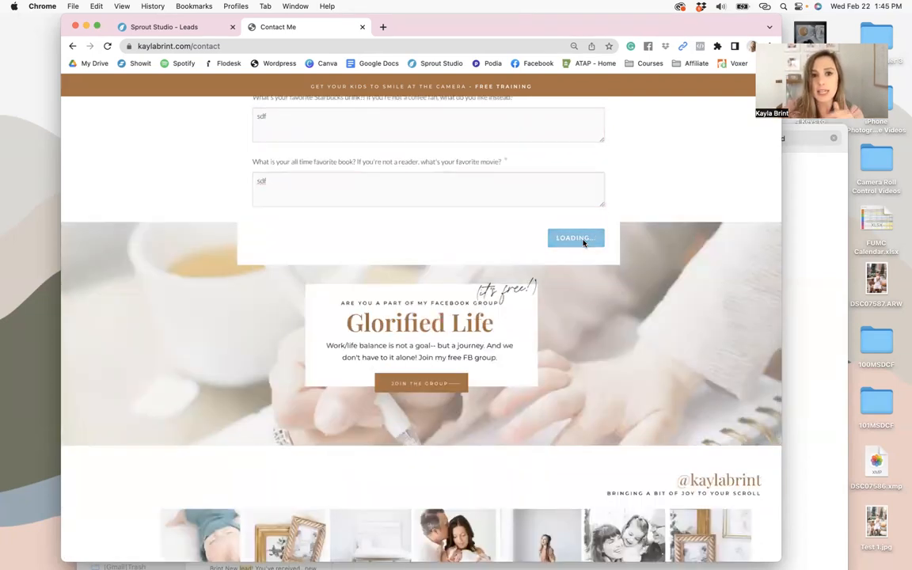
- Switch to Mail, open the newest Sprout Studio Newborn lead notification and read the submitted details
left_click(807, 220)
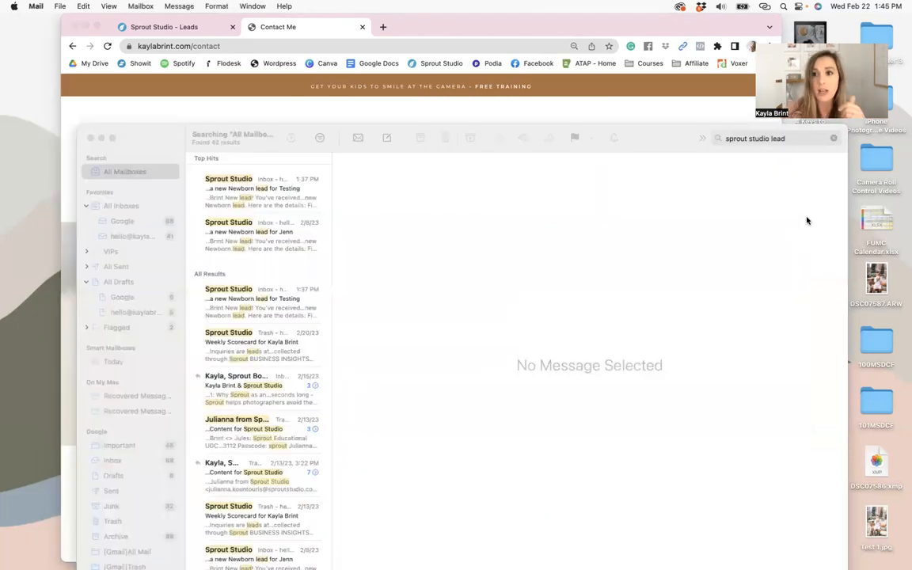
left_click(476, 36)
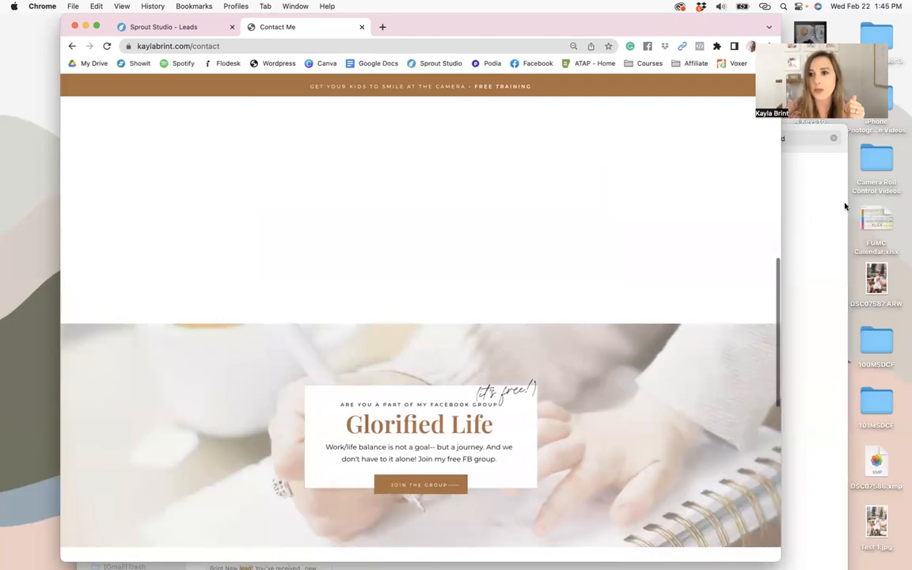
left_click(800, 214)
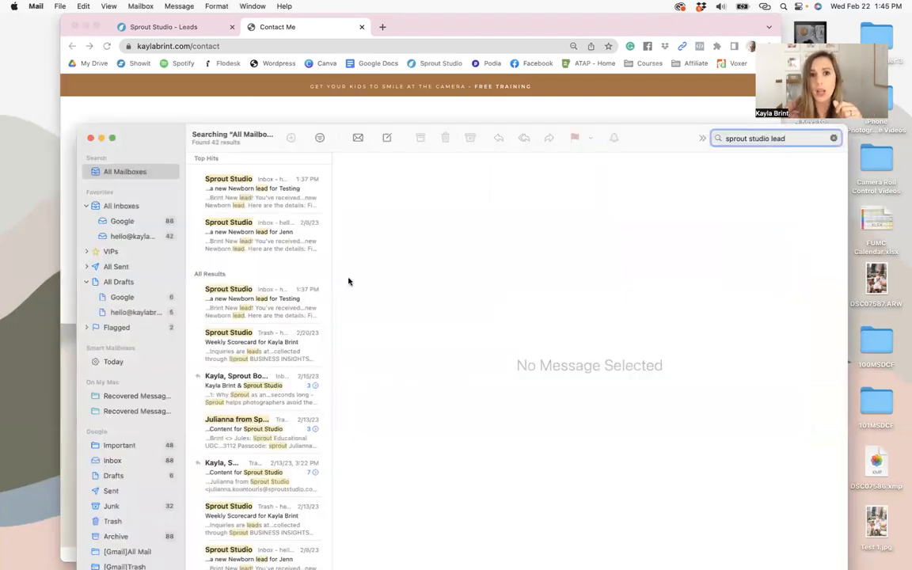
scroll(275, 209, "up", 2)
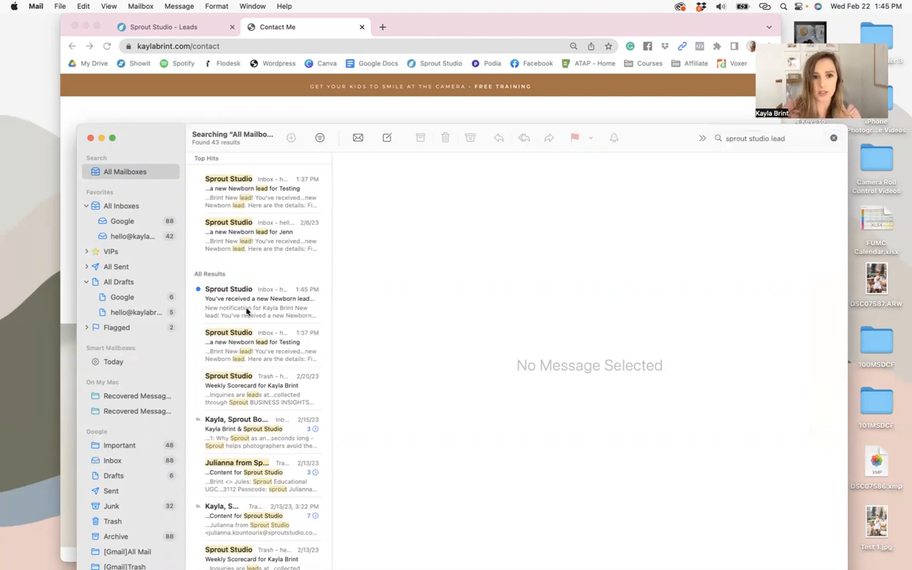
left_click(246, 312)
scroll(615, 349, "down", 4)
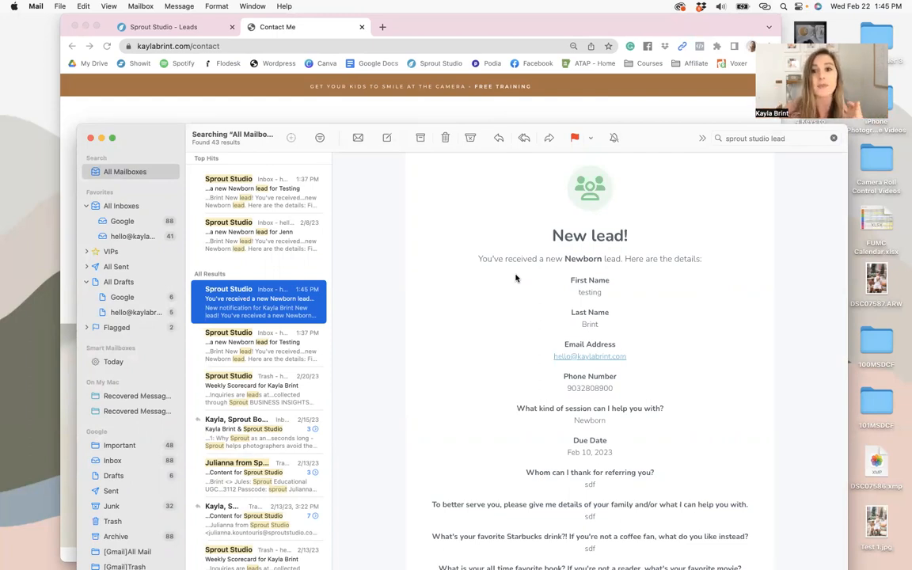
scroll(652, 391, "down", 3)
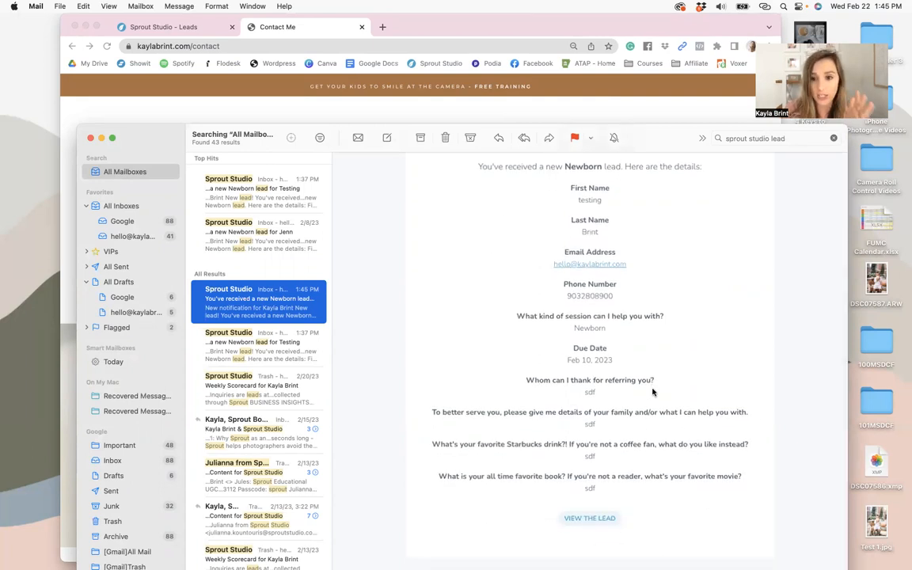
scroll(652, 391, "down", 1)
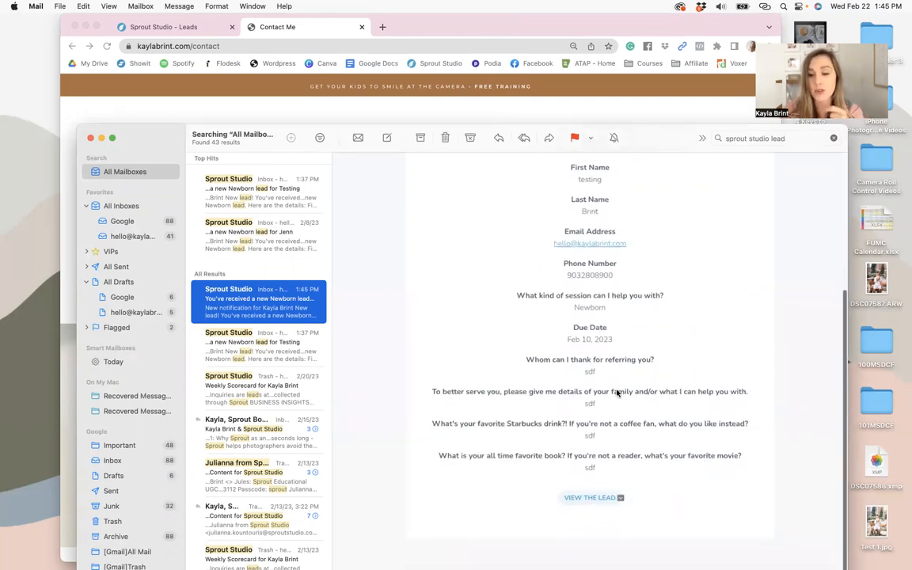
scroll(678, 254, "up", 6)
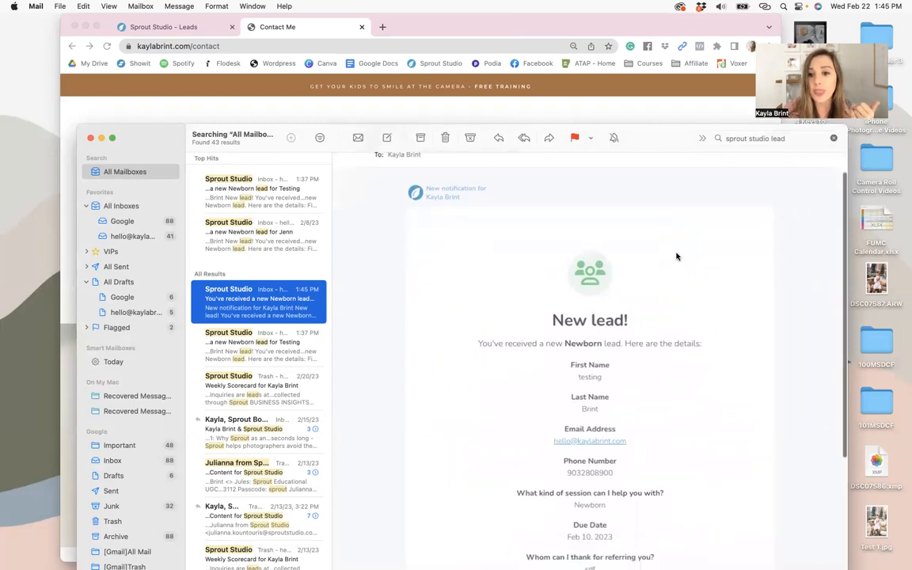
scroll(677, 256, "down", 5)
- Open the new lead in Sprout Studio from the notification and check the price list choice in its booking proposal
left_click(591, 448)
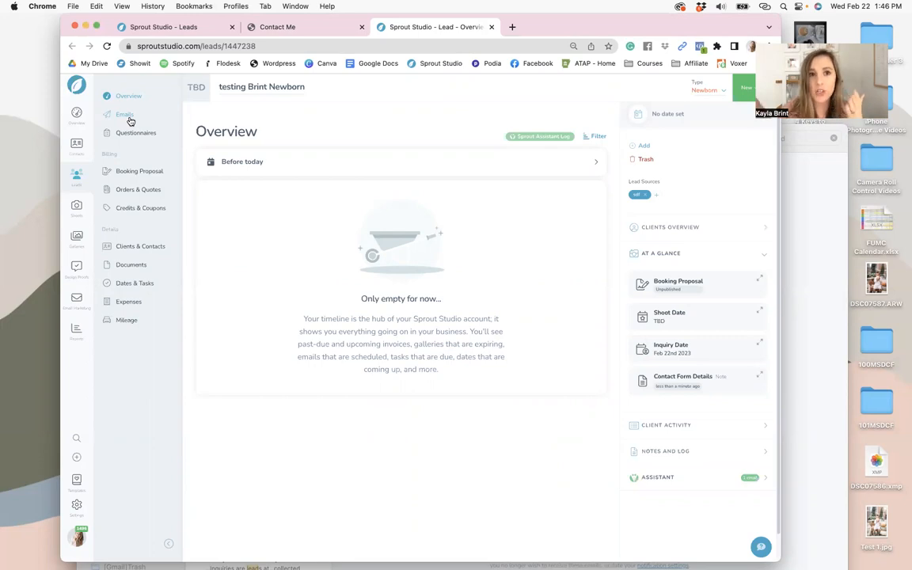
left_click(138, 173)
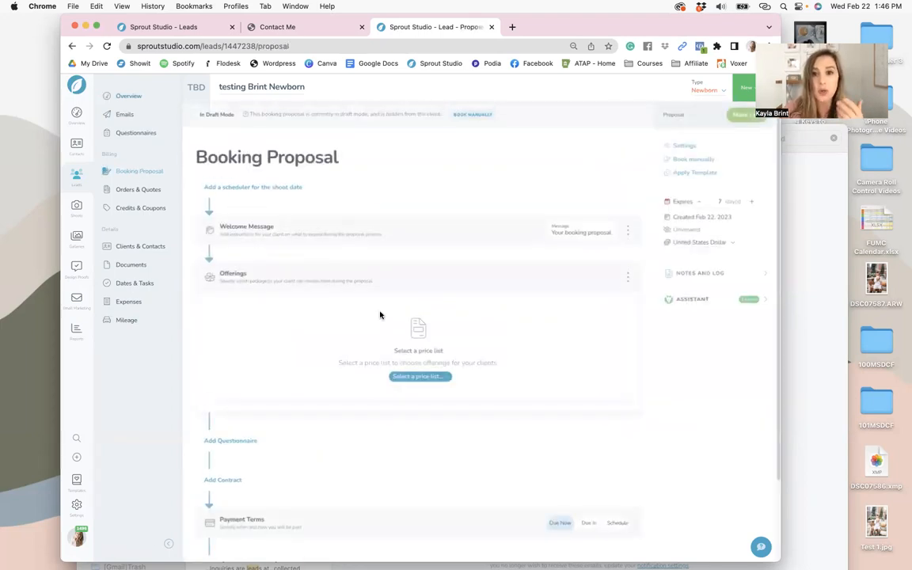
scroll(380, 314, "down", 1)
scroll(380, 314, "down", 1)
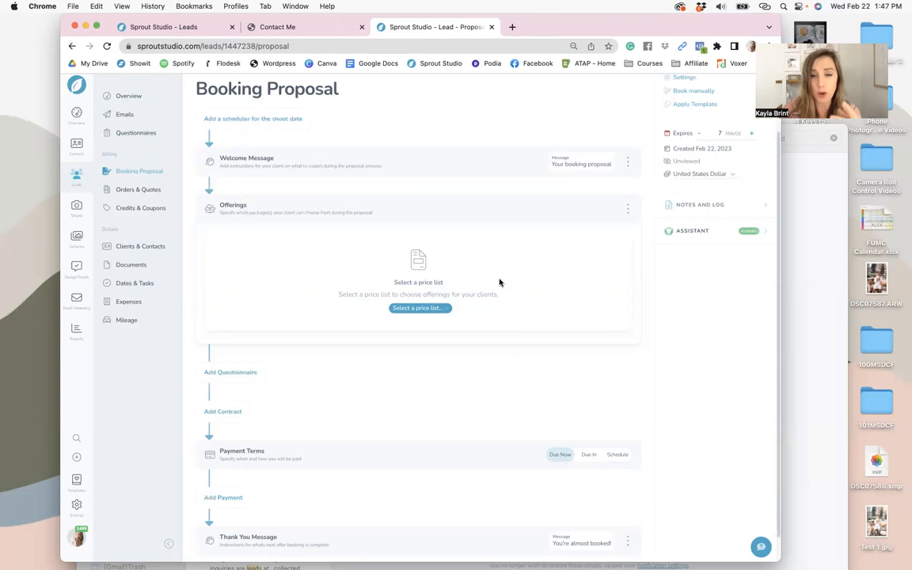
left_click(448, 309)
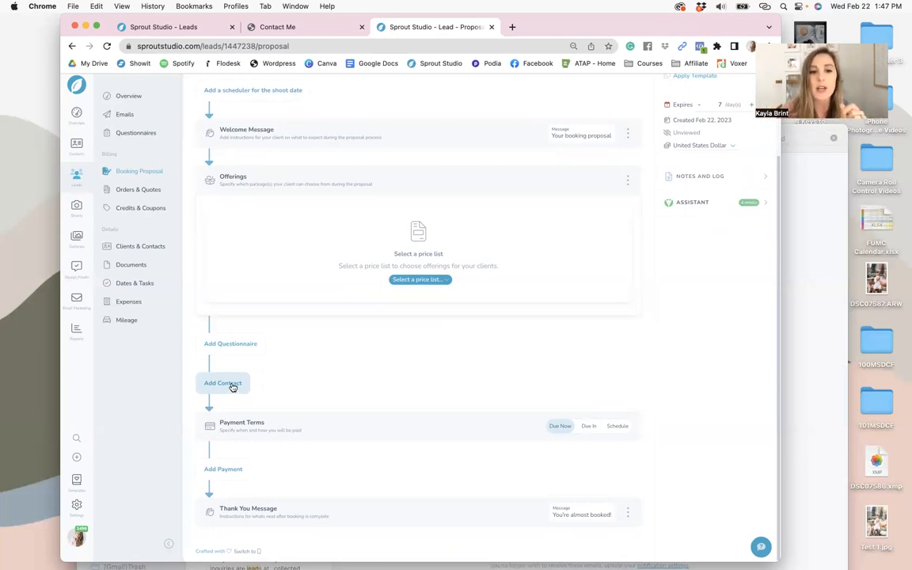
- Add the KBP Photography Contract to the booking proposal
left_click(232, 388)
left_click(238, 184)
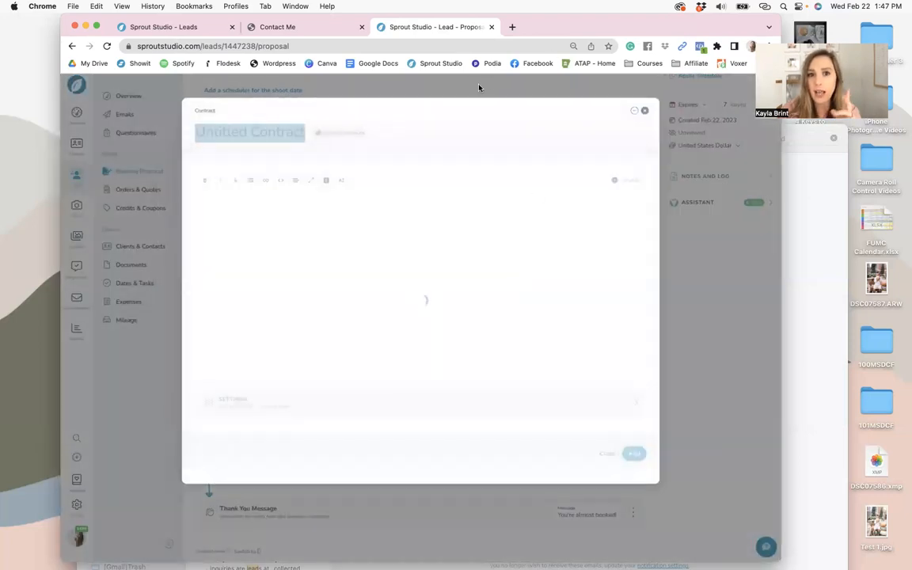
left_click(634, 455)
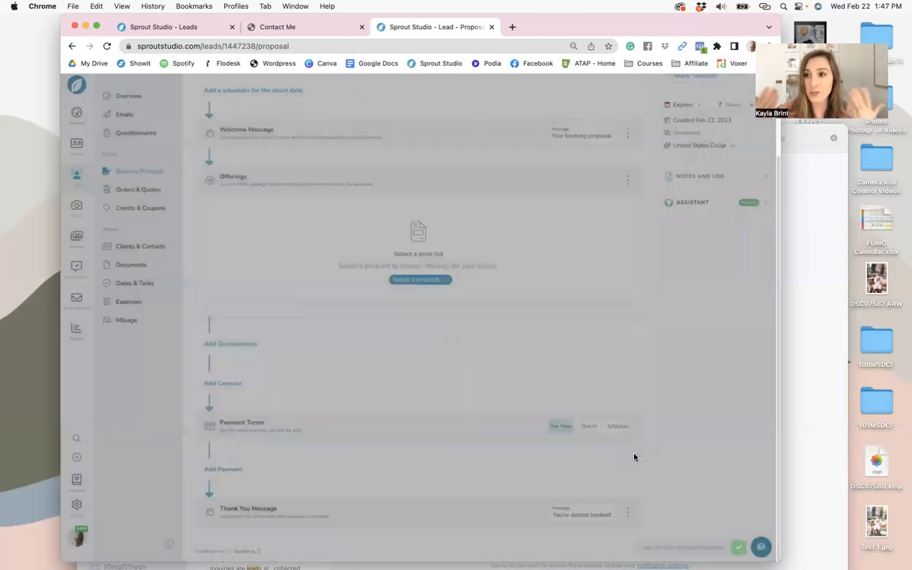
scroll(469, 463, "down", 1)
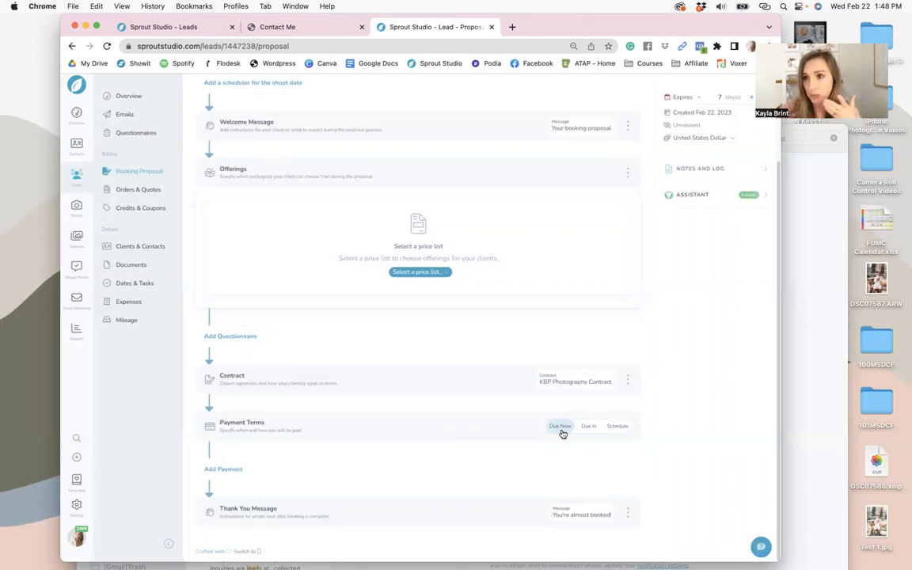
- Set the proposal's payment terms to Schedule and check the available payment schedules without choosing one
left_click(618, 427)
left_click(617, 429)
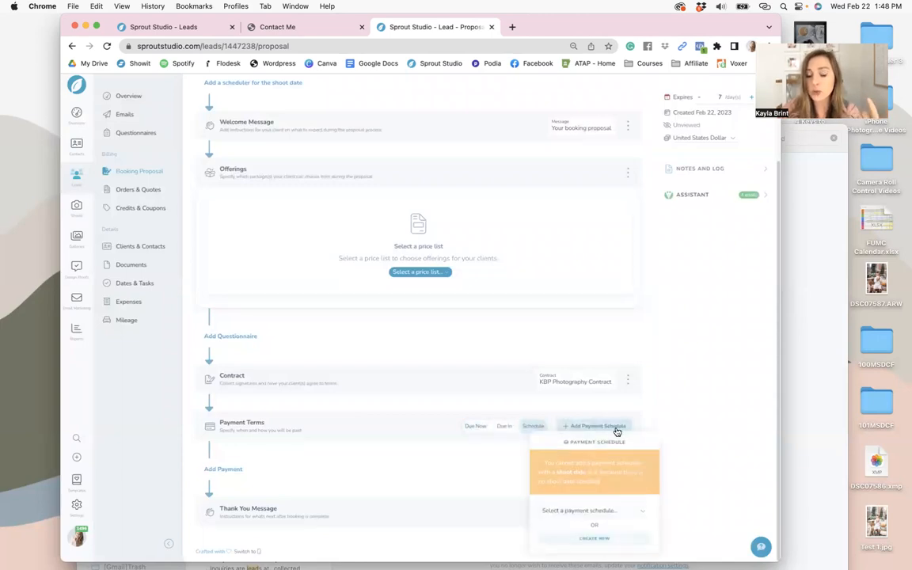
left_click(608, 517)
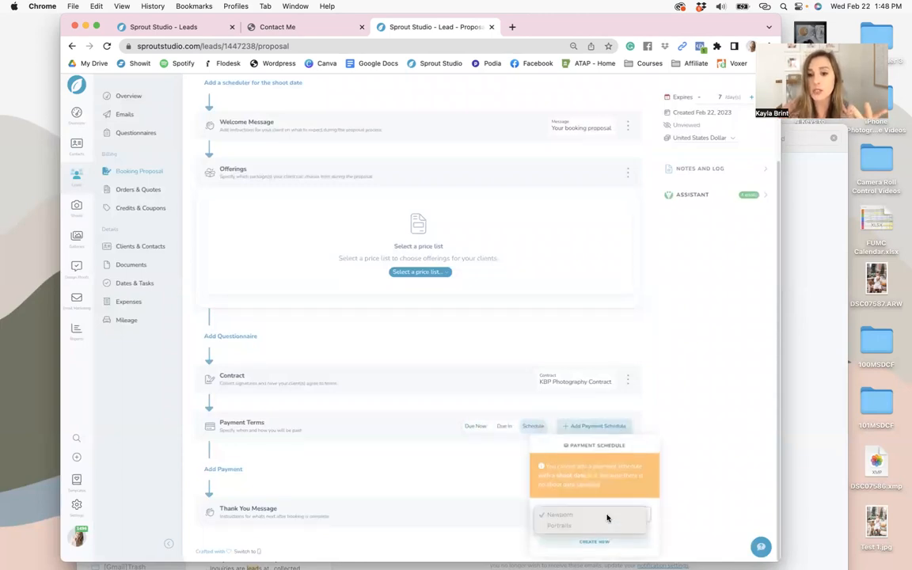
left_click(615, 496)
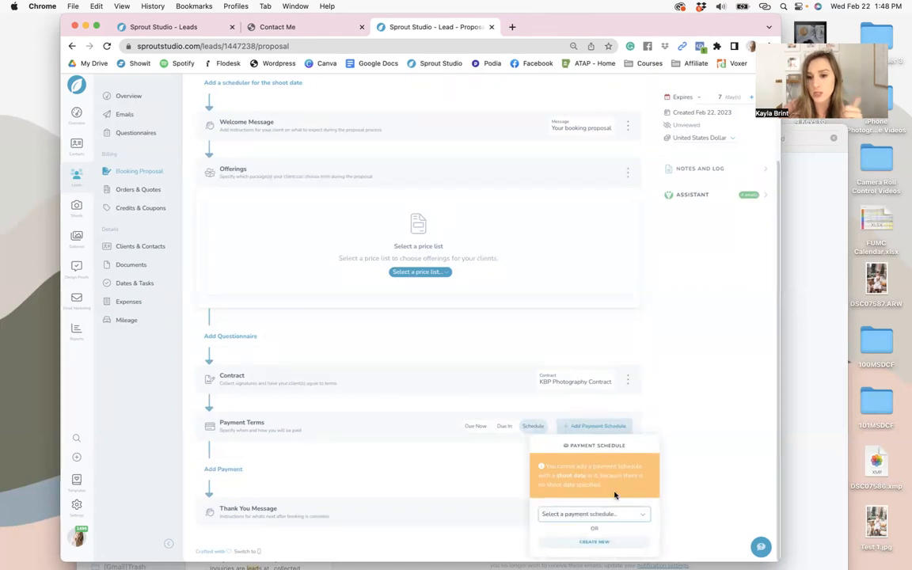
left_click(651, 330)
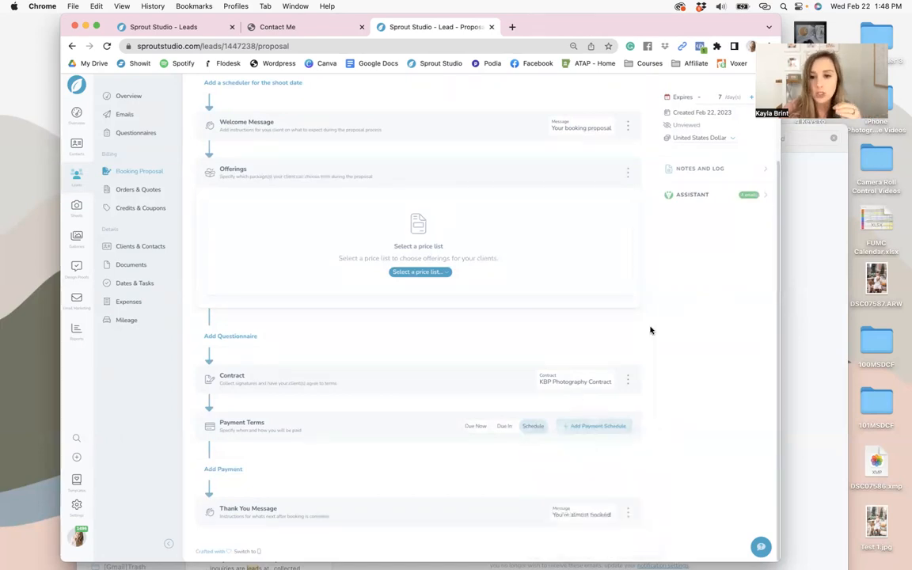
scroll(341, 289, "up", 5)
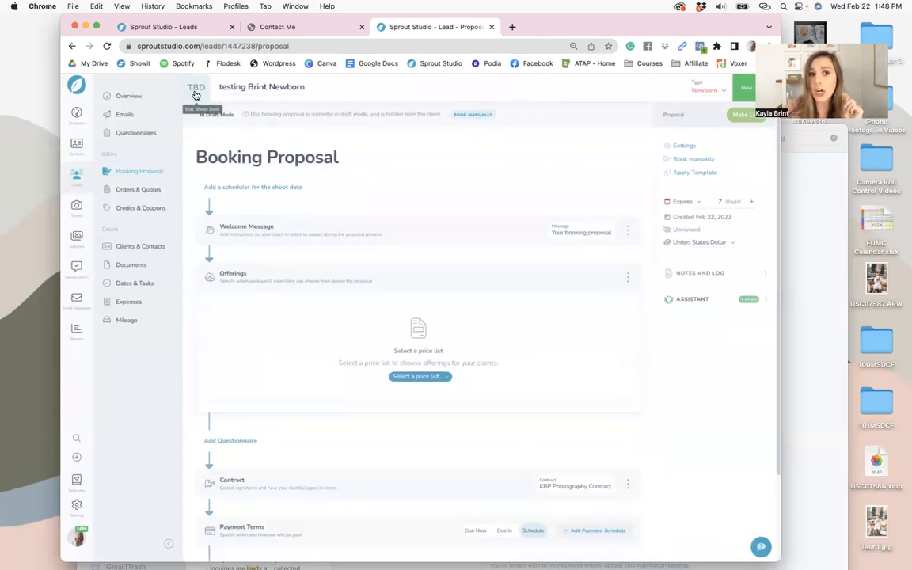
- Set the Newborn lead's shoot date to March 2, 2023, 9:00 AM to 10:00 AM, instead of TBD
left_click(196, 95)
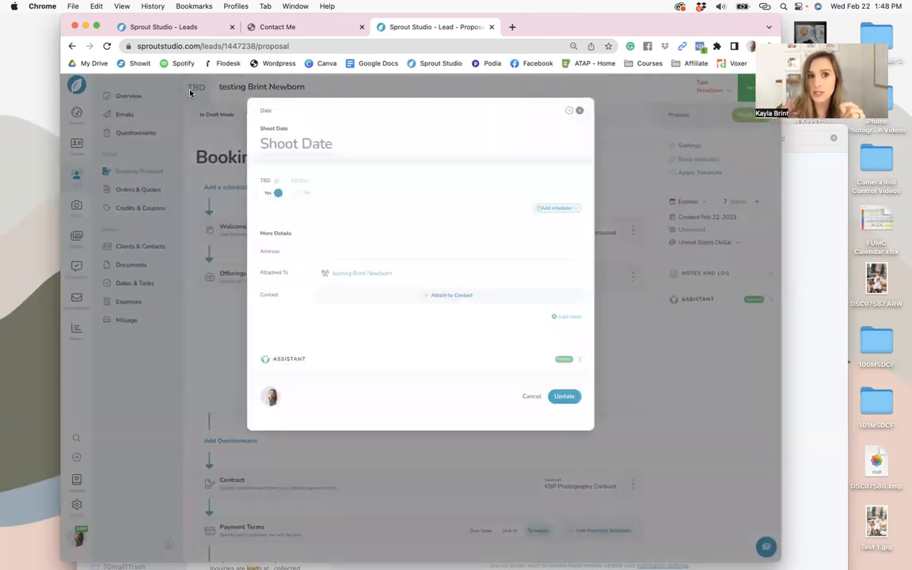
triple_click(307, 140)
left_click(273, 196)
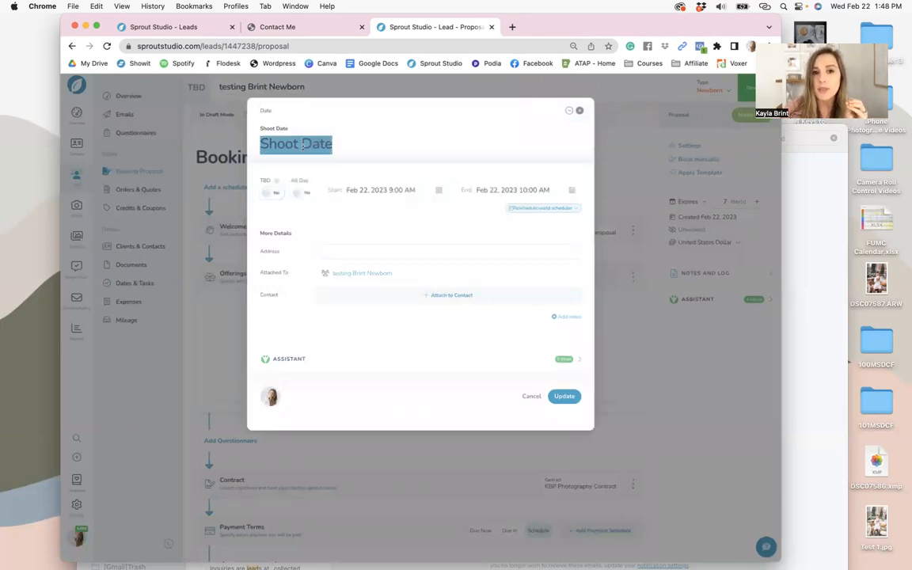
left_click(355, 192)
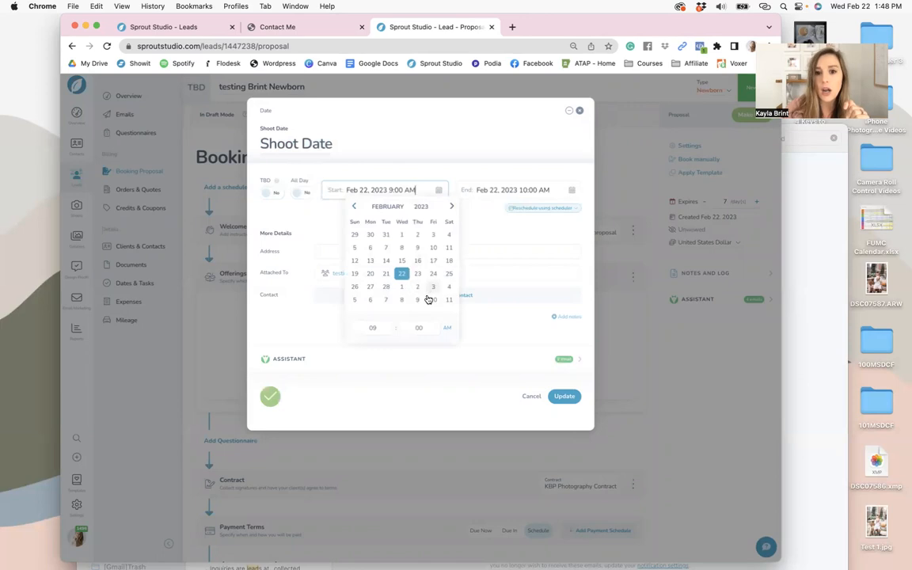
left_click(418, 287)
left_click(297, 196)
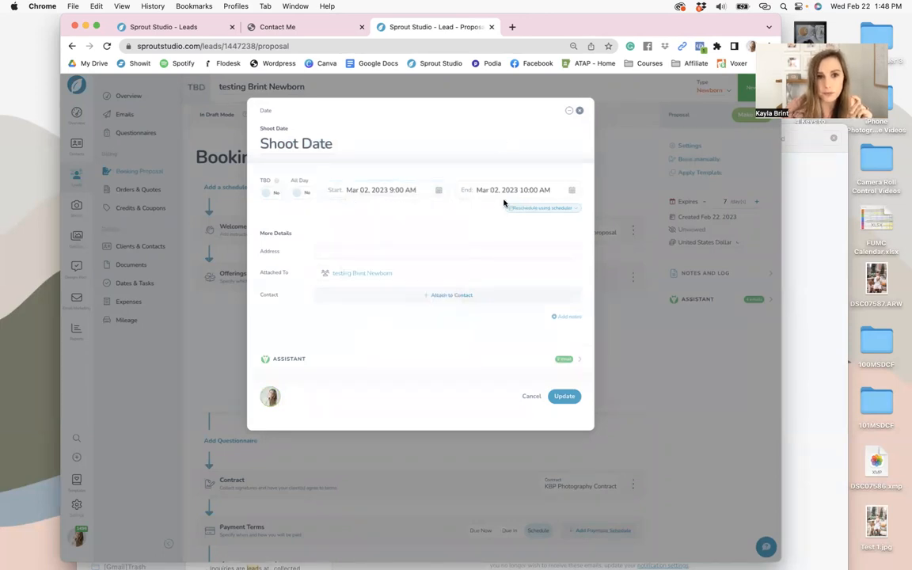
left_click(564, 397)
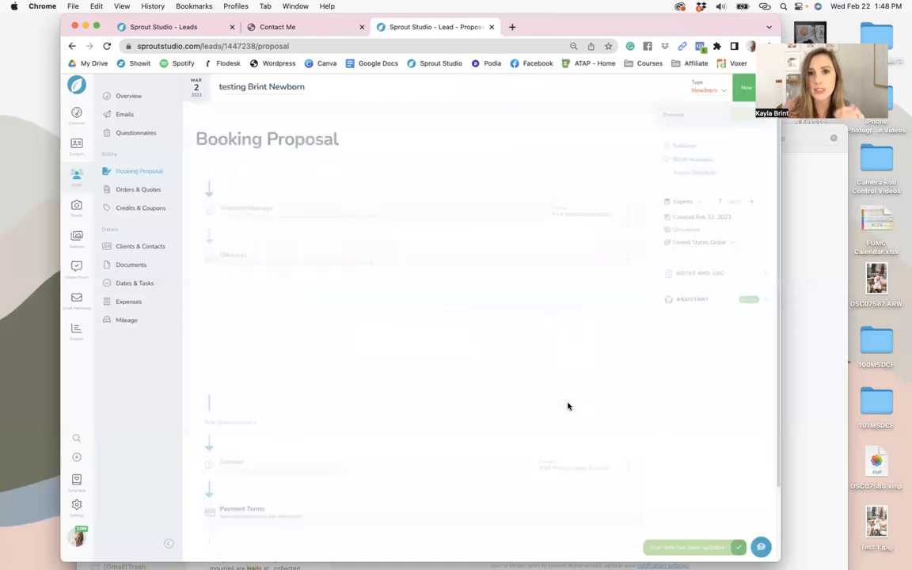
- Set the proposal's payment terms to Schedule with the Newborn payment schedule, and check the option to add a payment
scroll(453, 287, "down", 3)
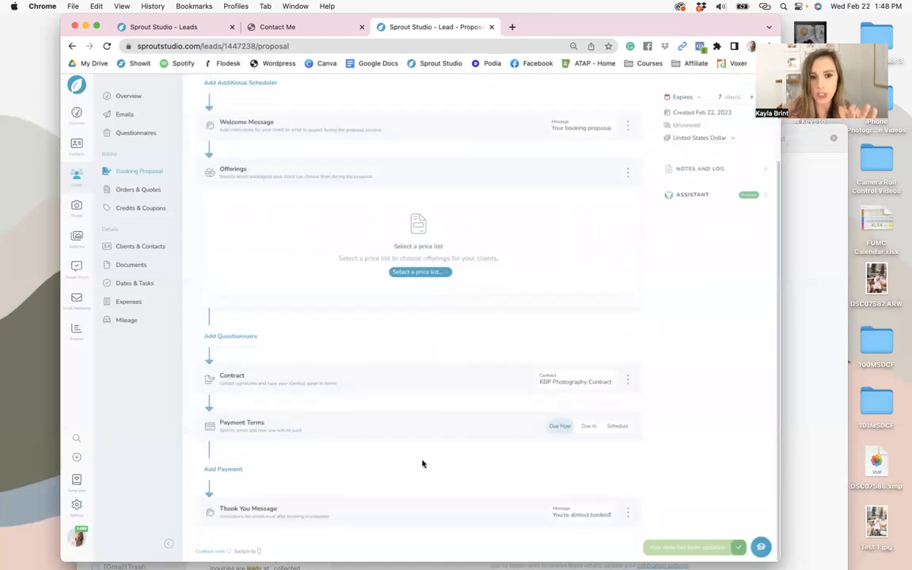
left_click(615, 425)
left_click(616, 425)
left_click(608, 470)
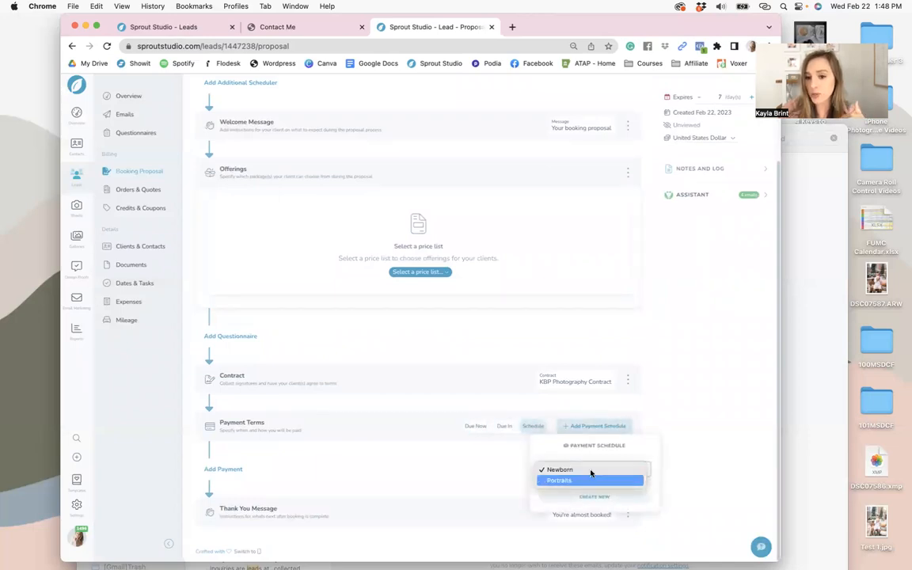
left_click(591, 470)
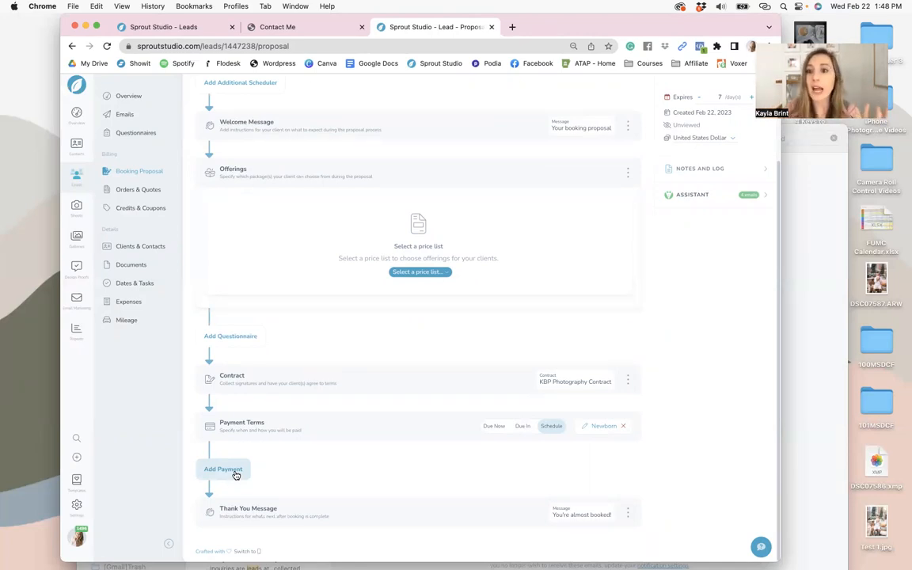
left_click(230, 469)
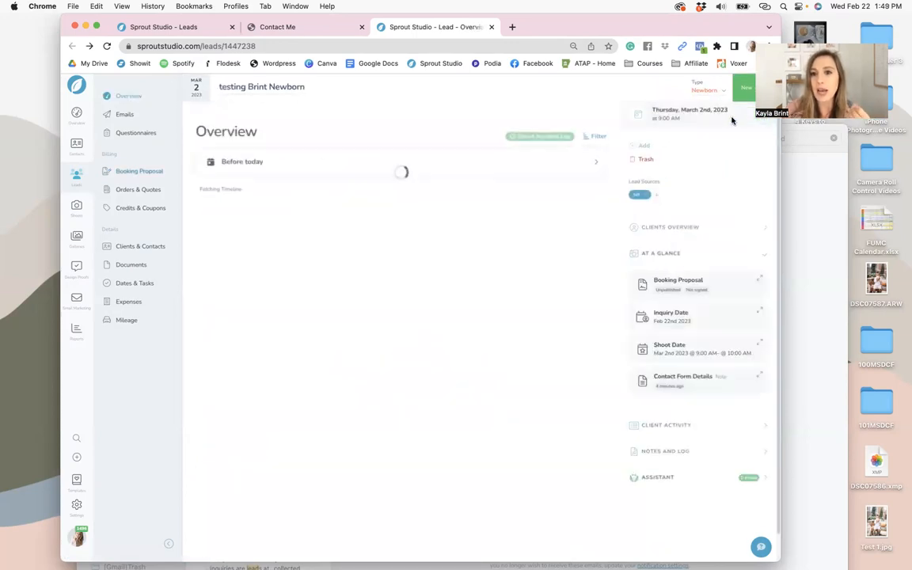
left_click(135, 171)
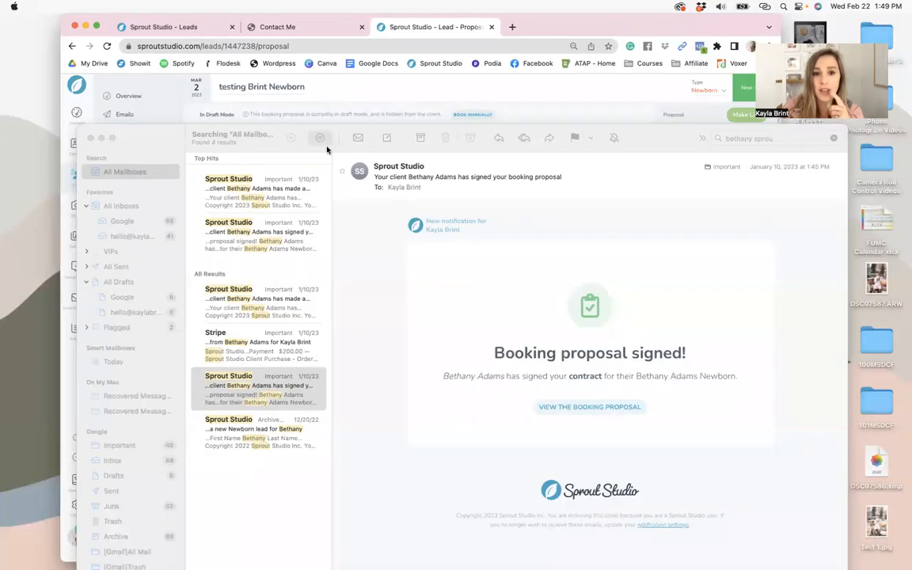
- Switch to Mail and read the Sprout Studio notifications about an earlier client's payment and signed booking proposal
left_click(269, 181)
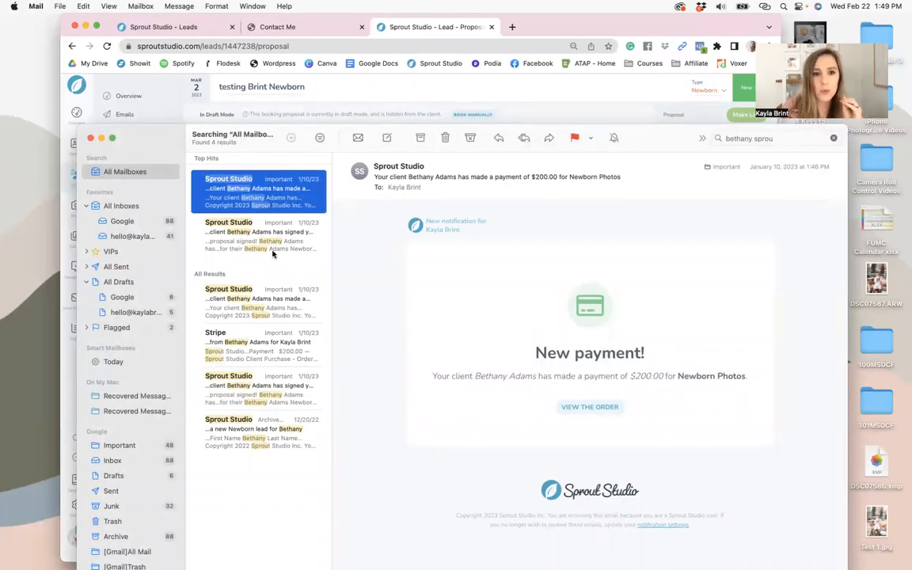
left_click(255, 308)
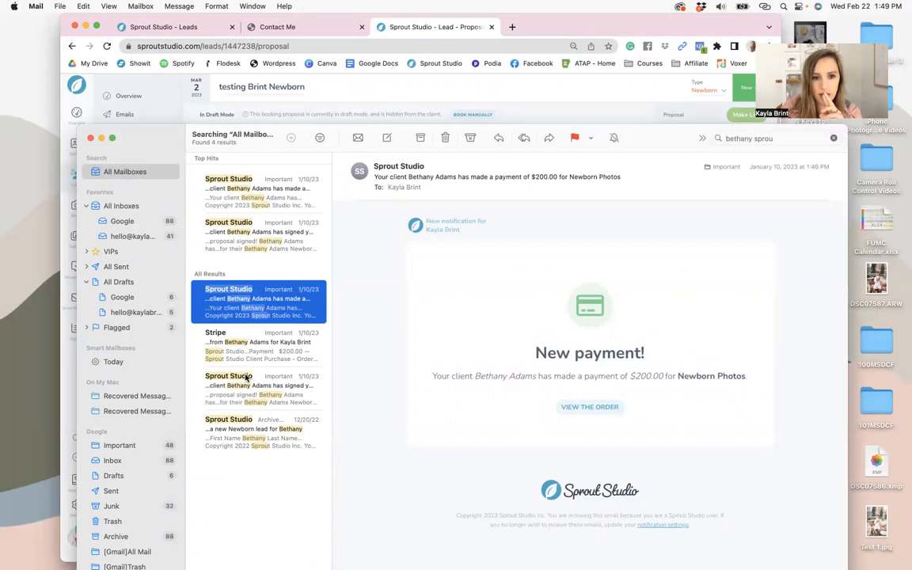
left_click(247, 378)
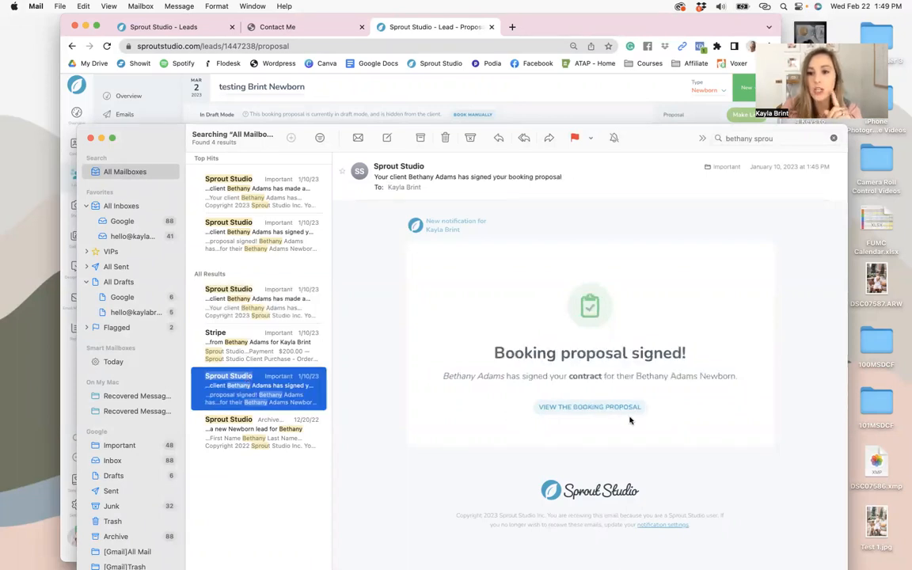
- Open the signed booking proposal in Sprout Studio from the notification and book the lead as a Newborn shoot
left_click(622, 414)
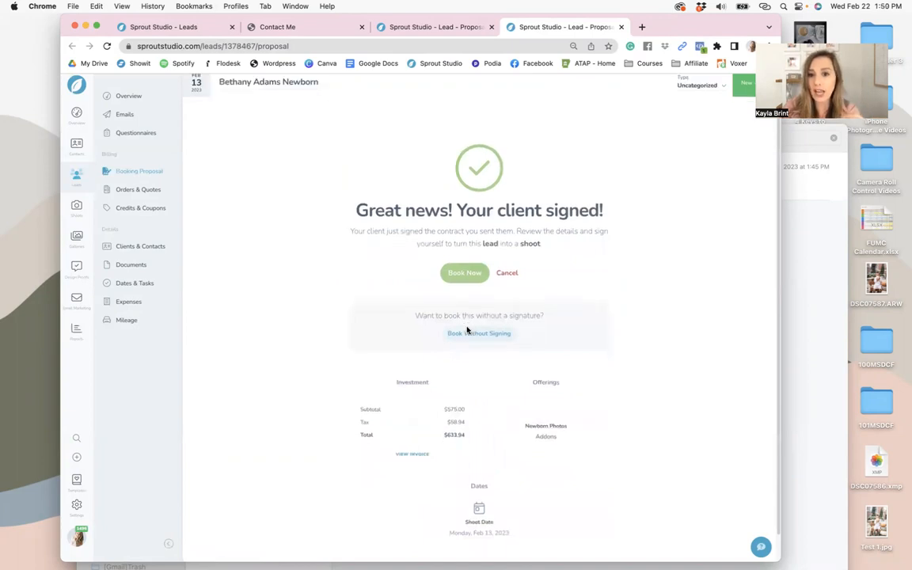
scroll(469, 323, "down", 1)
left_click(466, 255)
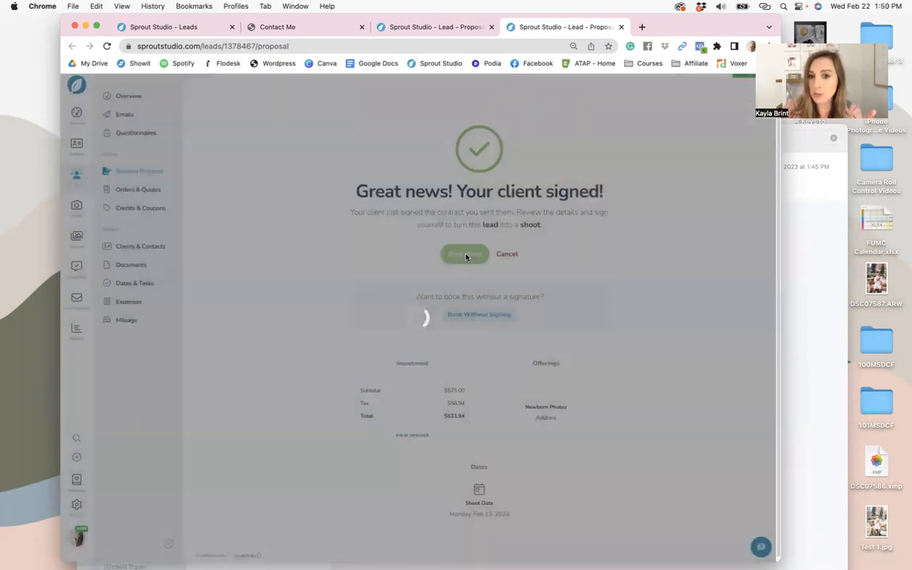
left_click(307, 203)
left_click(238, 228)
left_click(233, 222)
left_click(317, 268)
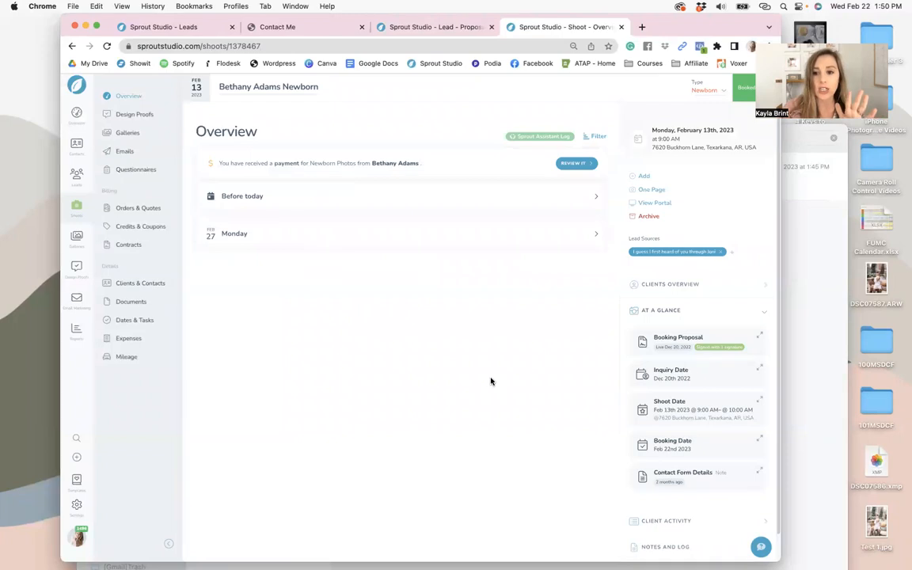
scroll(490, 381, "down", 2)
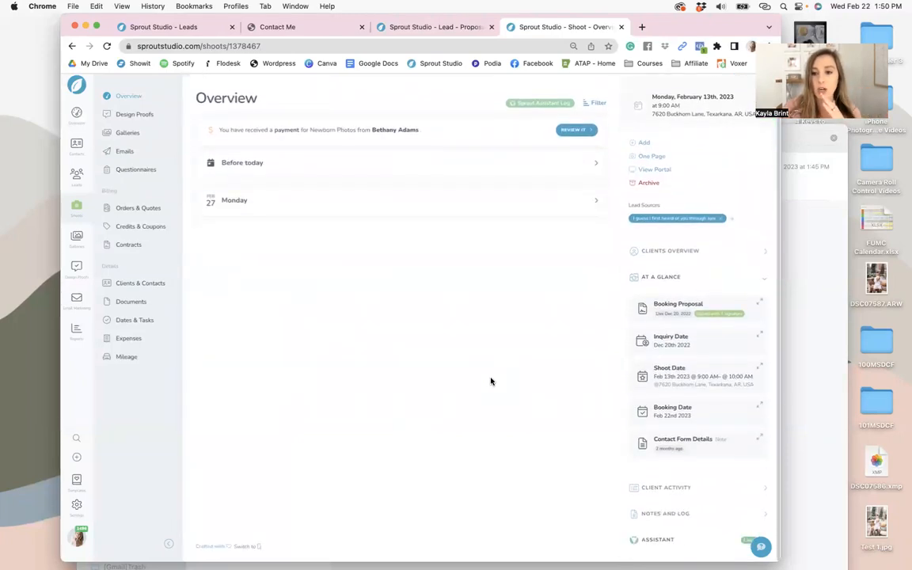